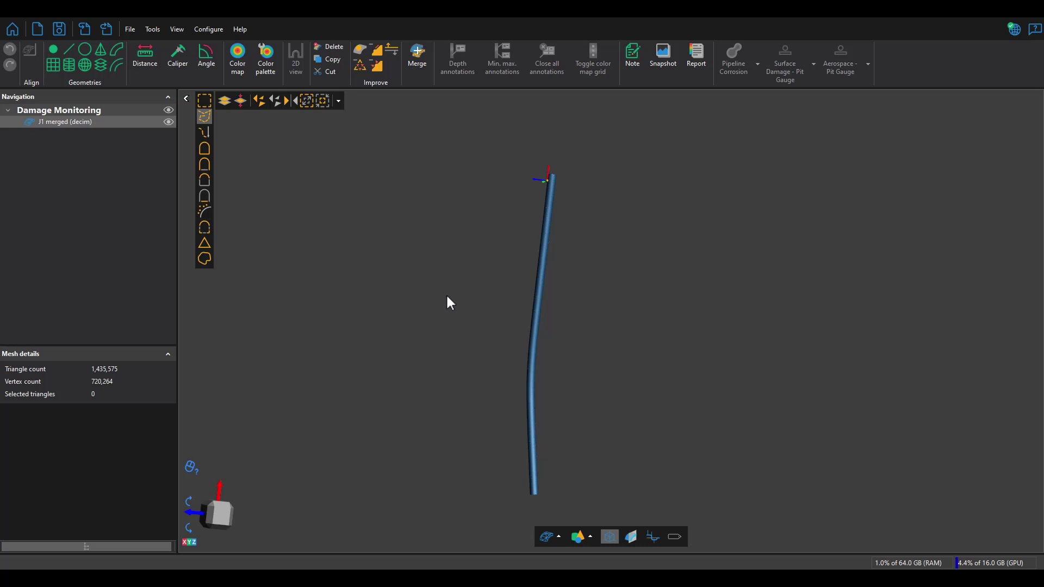
- Zoom and orbit the view around the merged bent pipe mesh
scroll(538, 408, up, 3)
mouse_move(538, 407)
mouse_down()
mouse_move(529, 368)
mouse_move(550, 384)
mouse_move(536, 408)
mouse_up()
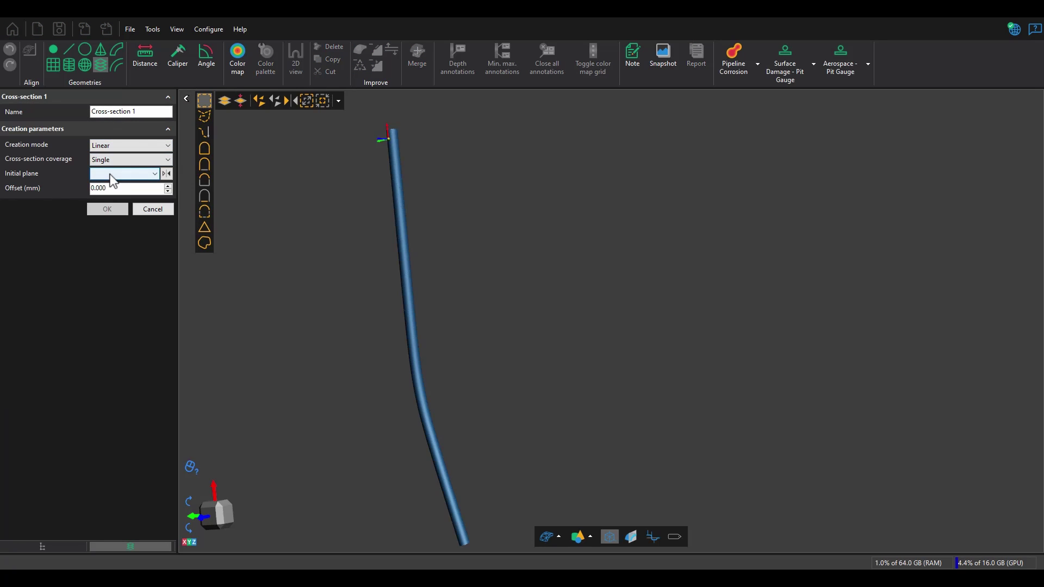
- Create Plane 1 from a line drawn down the pipe's full length
click(108, 173)
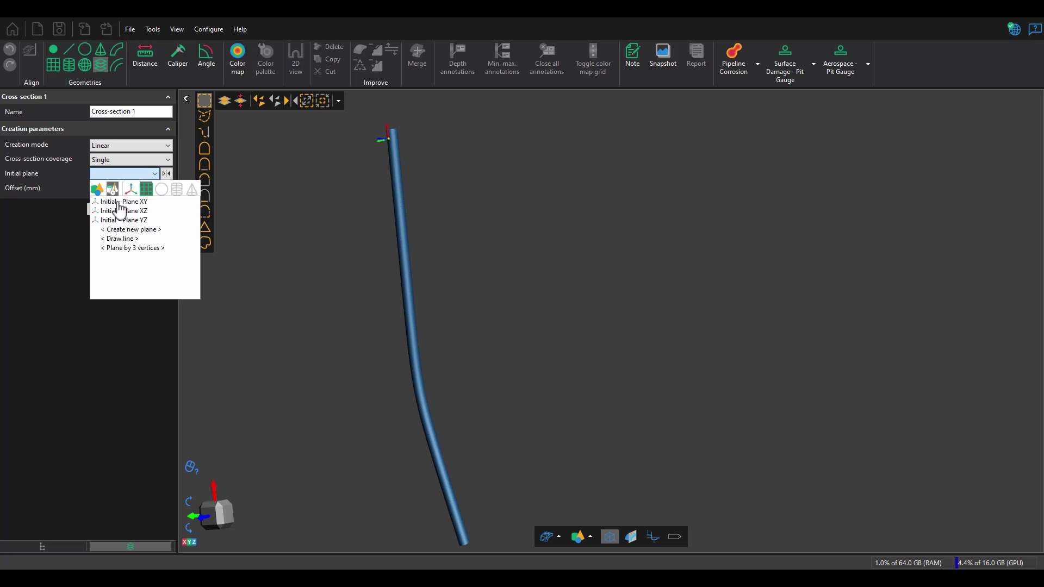
click(125, 230)
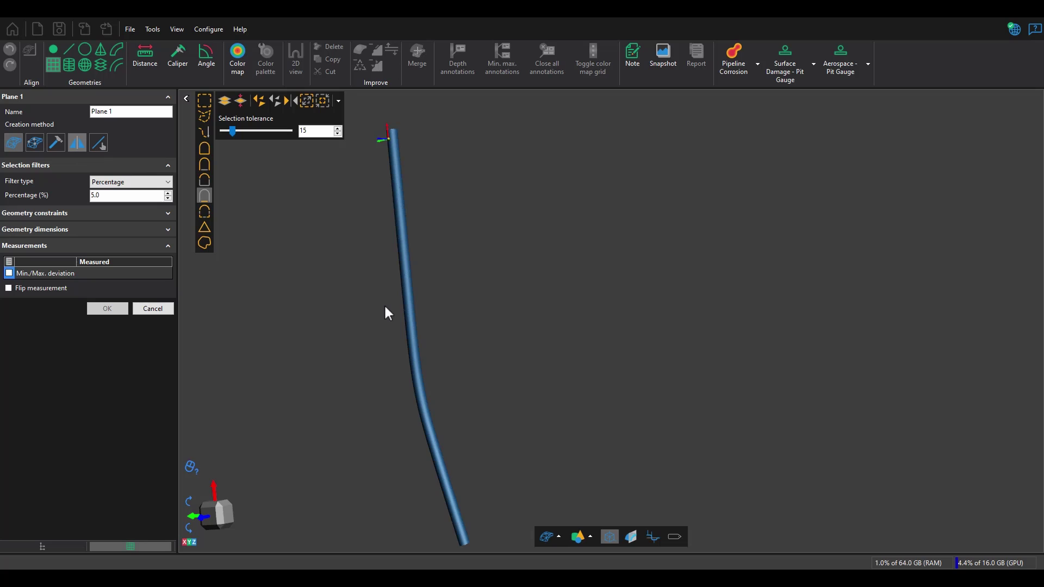
mouse_move(392, 295)
middle_down()
mouse_move(403, 303)
mouse_move(383, 304)
middle_up()
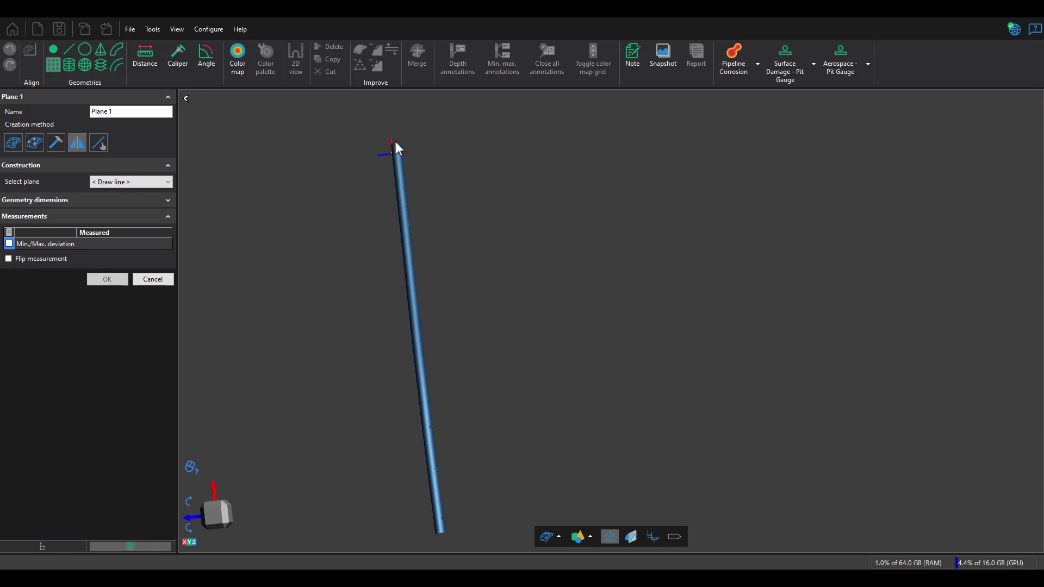
drag(394, 142, 444, 546)
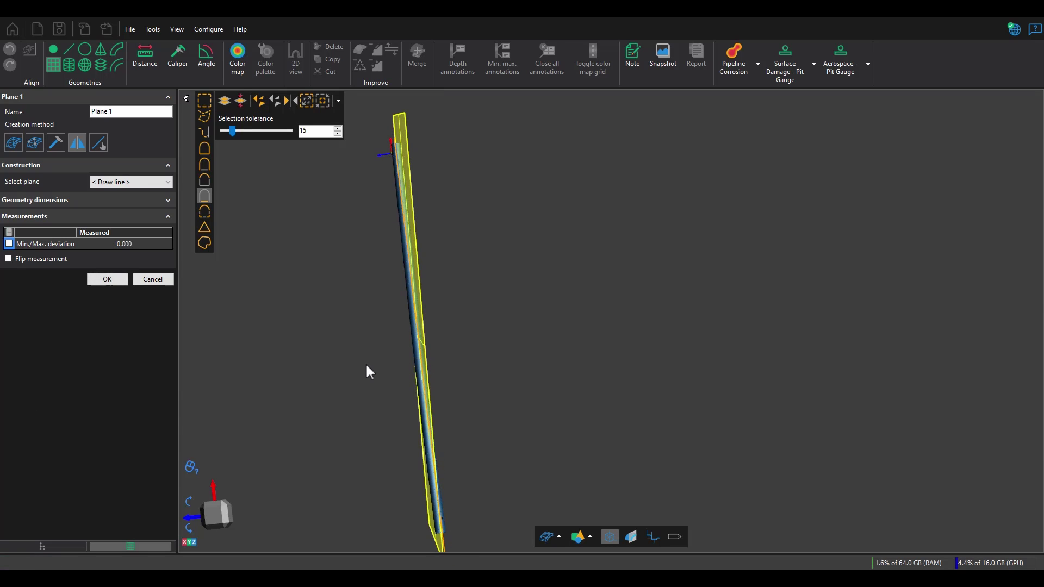
drag(366, 367, 392, 356)
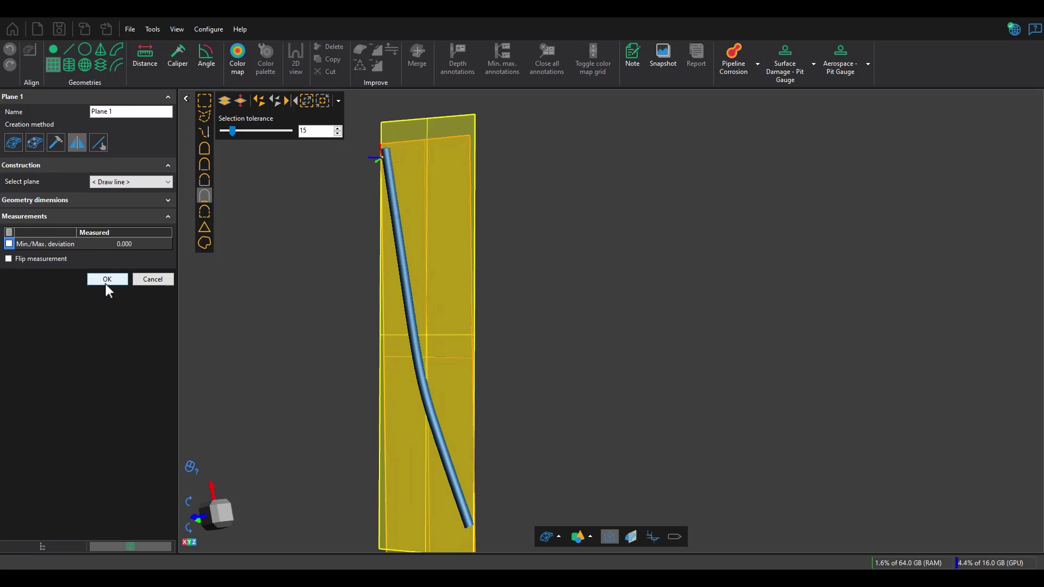
click(106, 281)
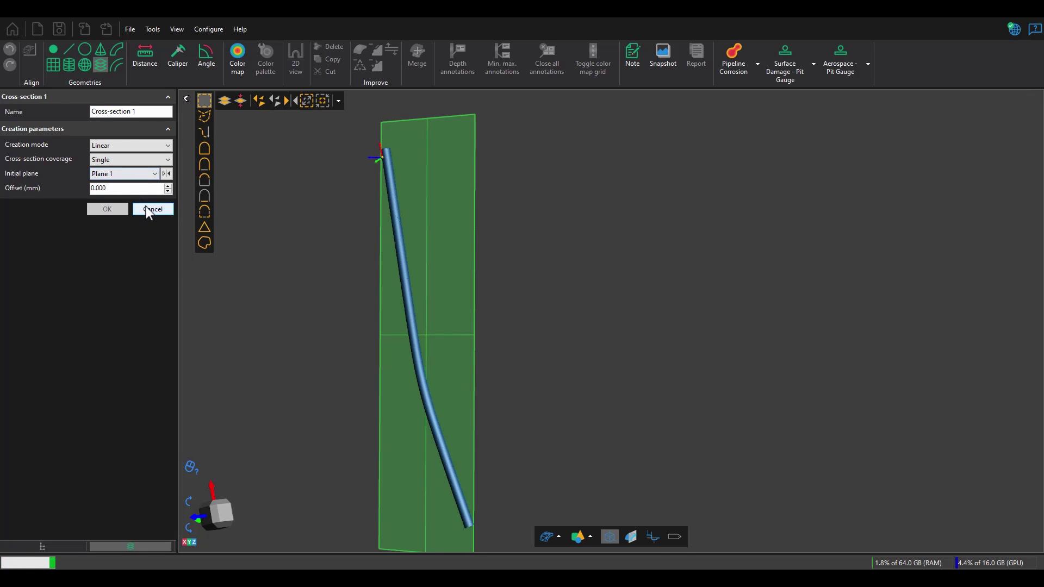
- Create Cross-section 1 on Plane 1, then hide Plane 1
drag(335, 275, 362, 285)
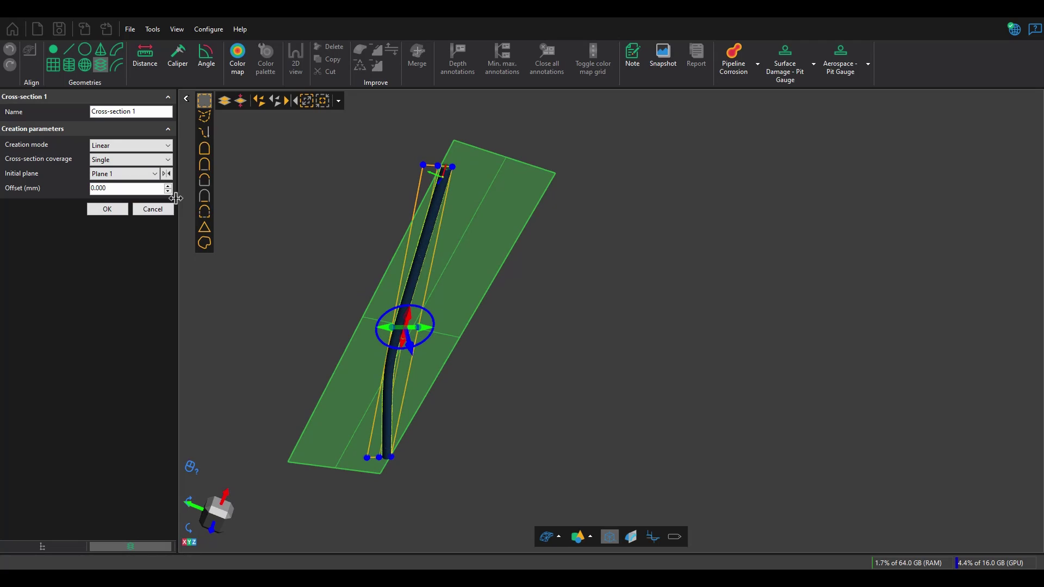
click(102, 212)
click(151, 211)
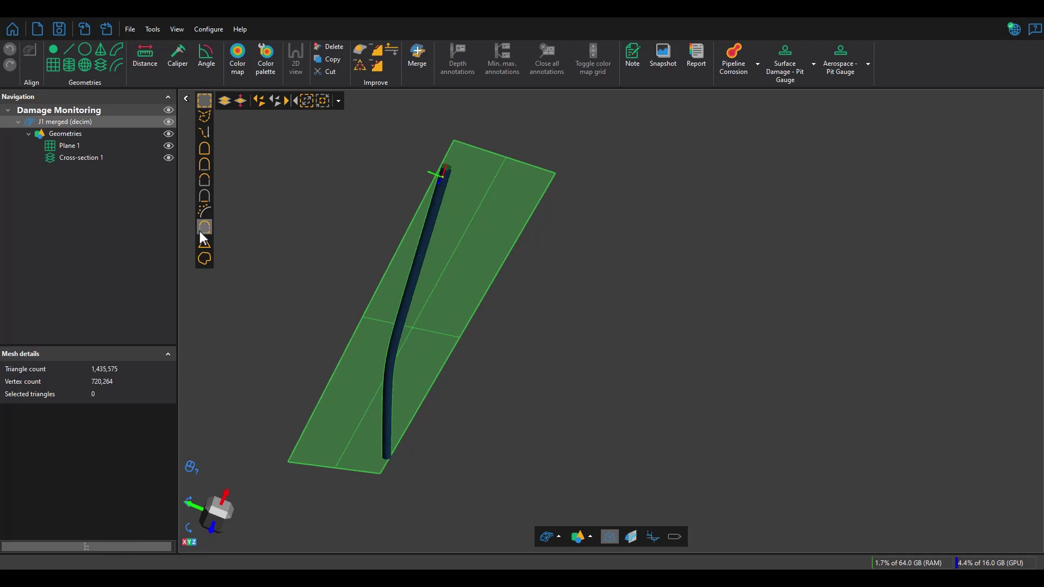
click(168, 146)
middle_drag(344, 222, 508, 273)
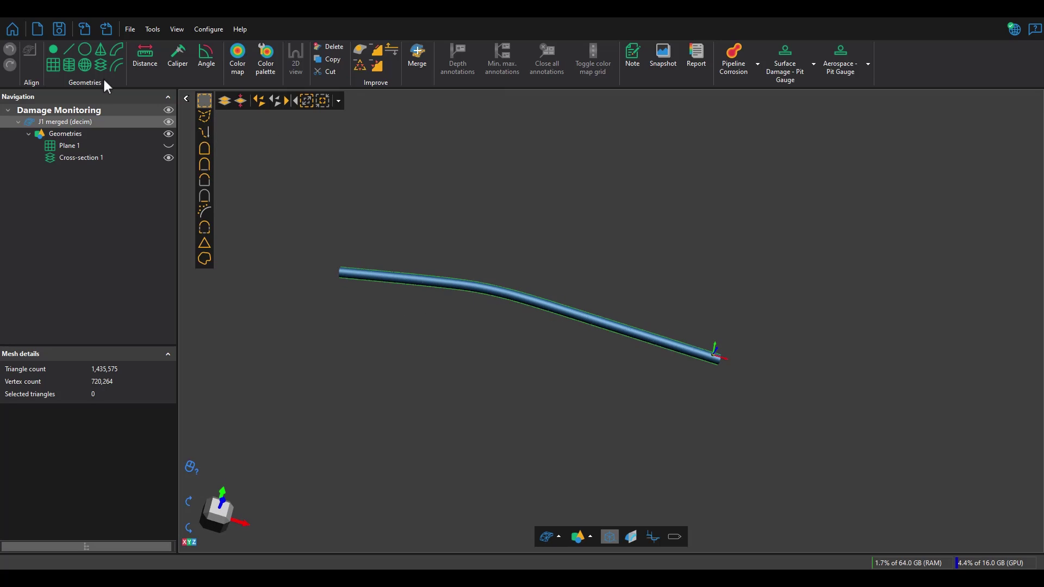
- Fit Line 1 from Cross-section 1 to the lower edge's right straight run
click(65, 52)
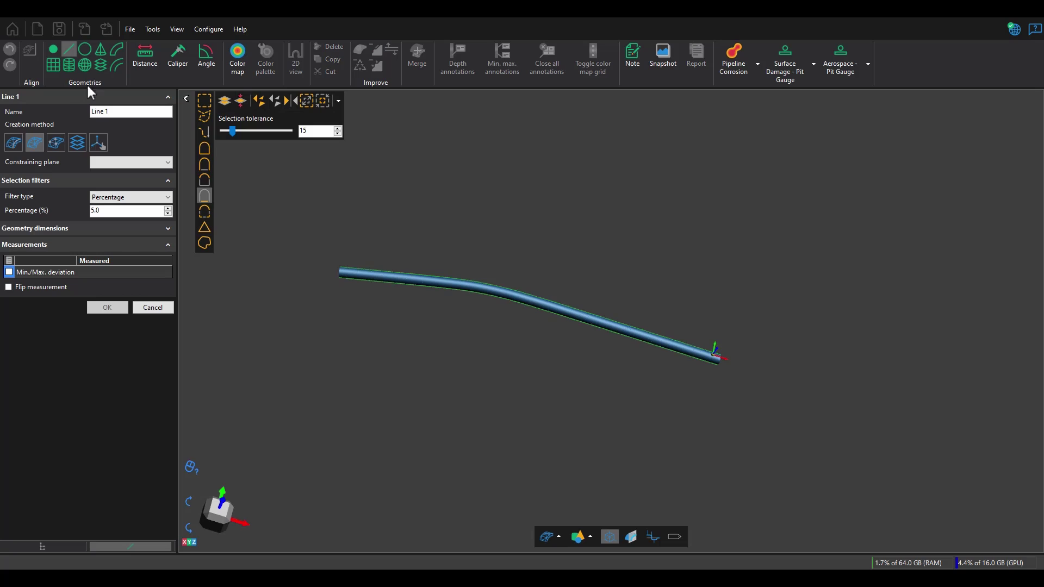
click(81, 141)
click(126, 161)
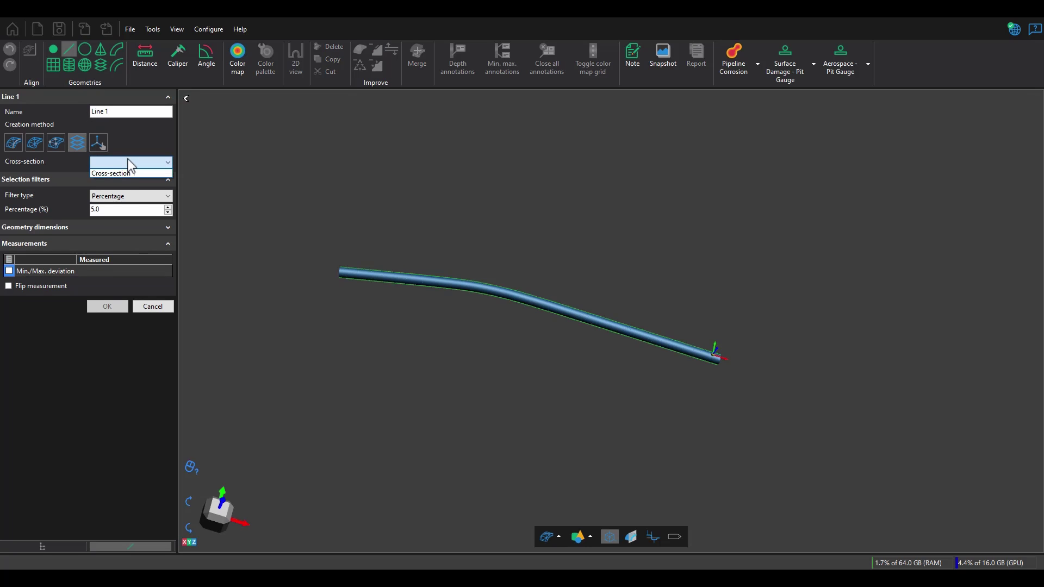
click(126, 174)
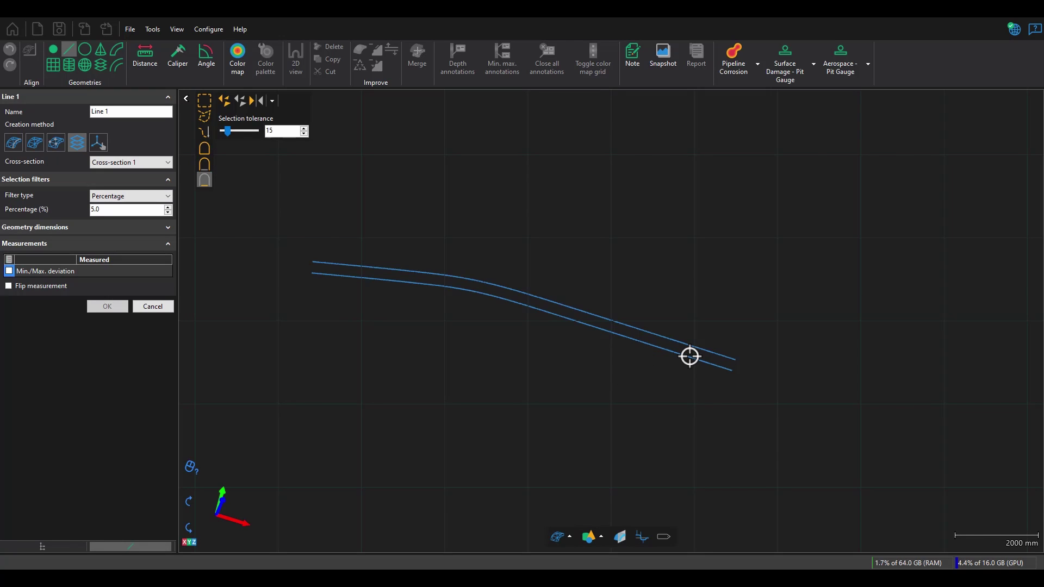
drag(704, 362, 731, 369)
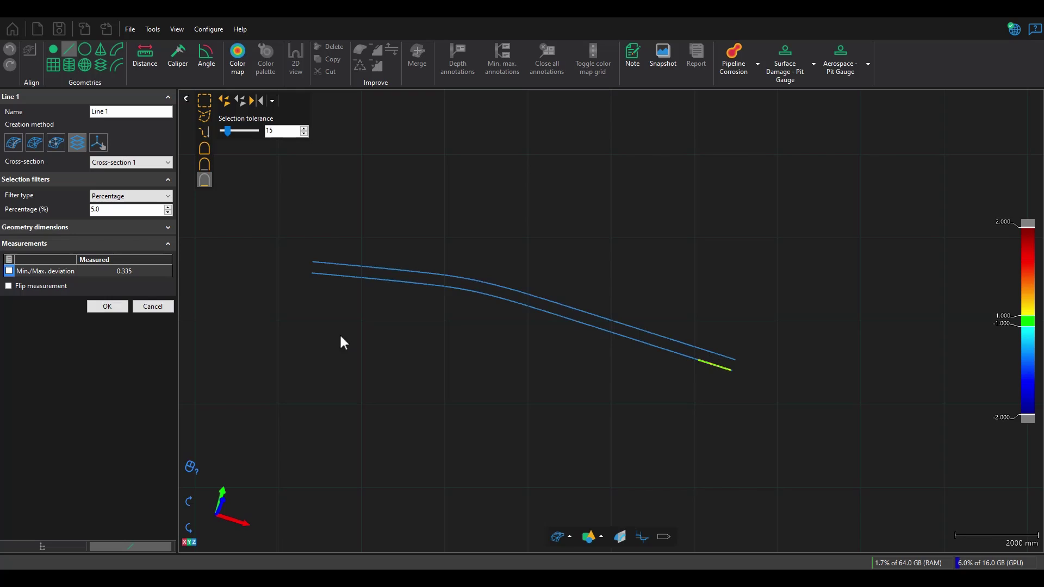
click(111, 304)
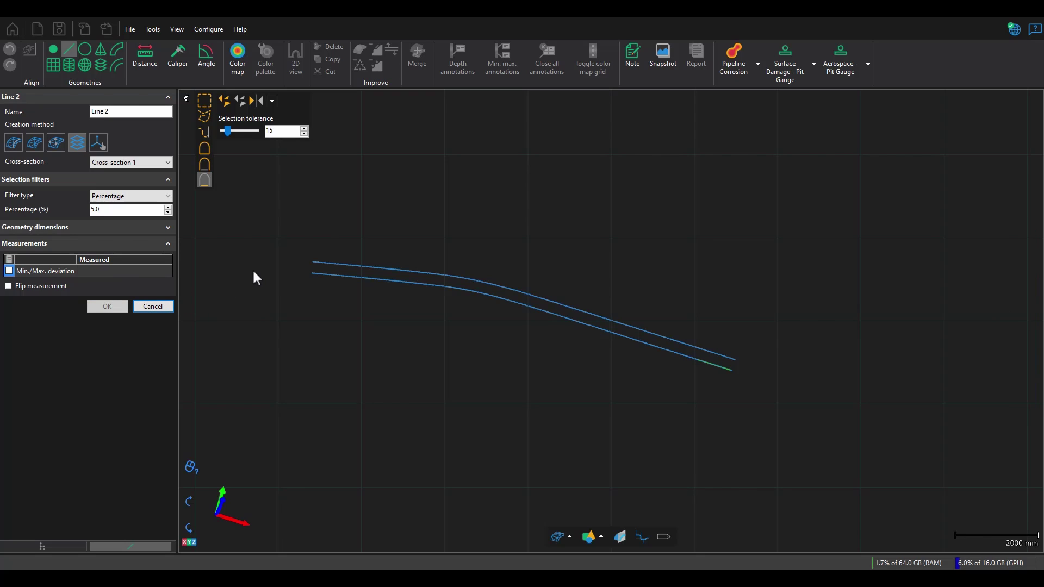
- Fit Line 2 to the lower edge's left straight run
click(337, 273)
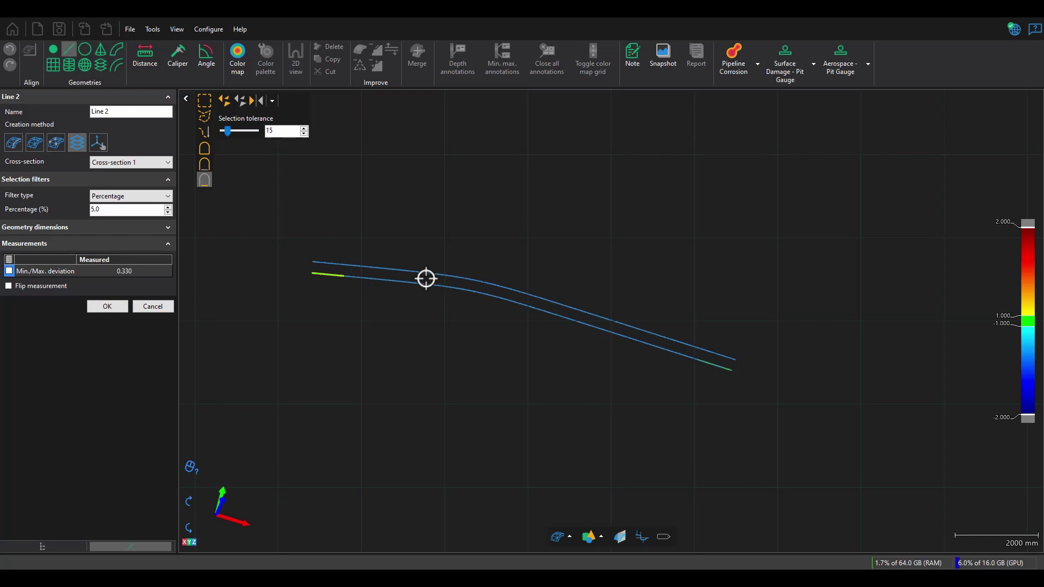
drag(374, 279, 391, 281)
click(101, 309)
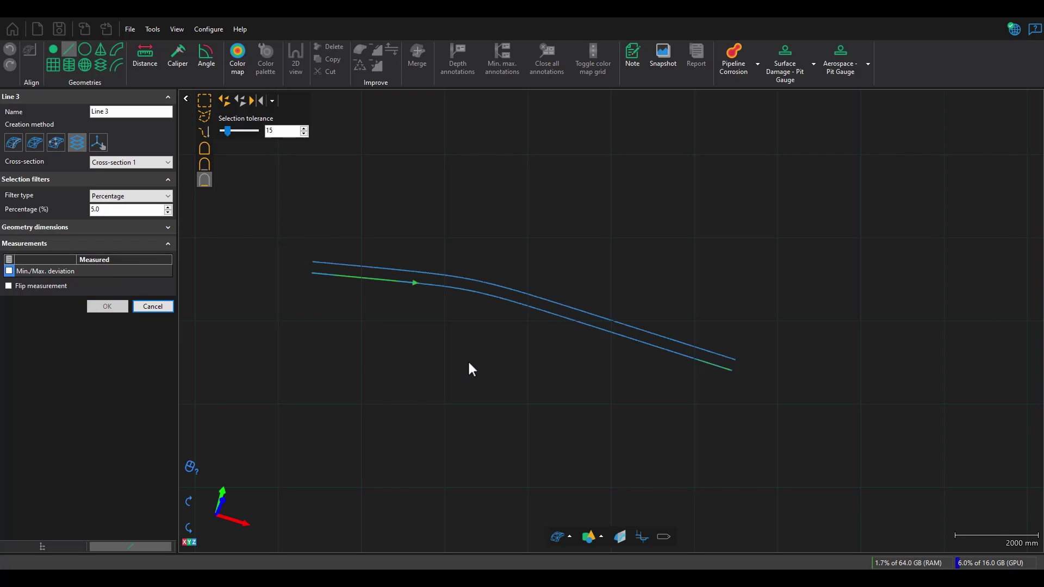
click(213, 67)
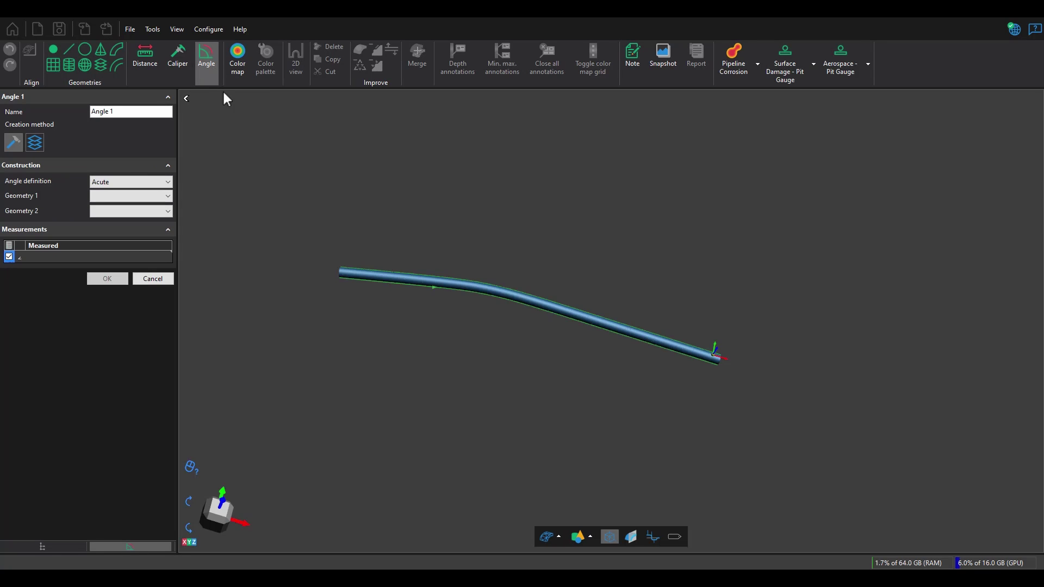
click(35, 143)
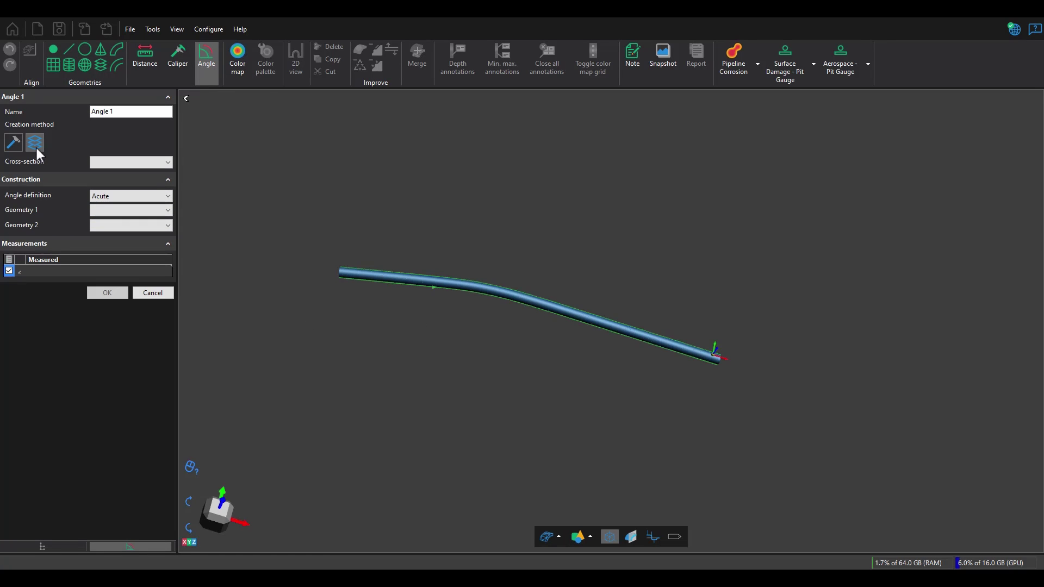
click(130, 161)
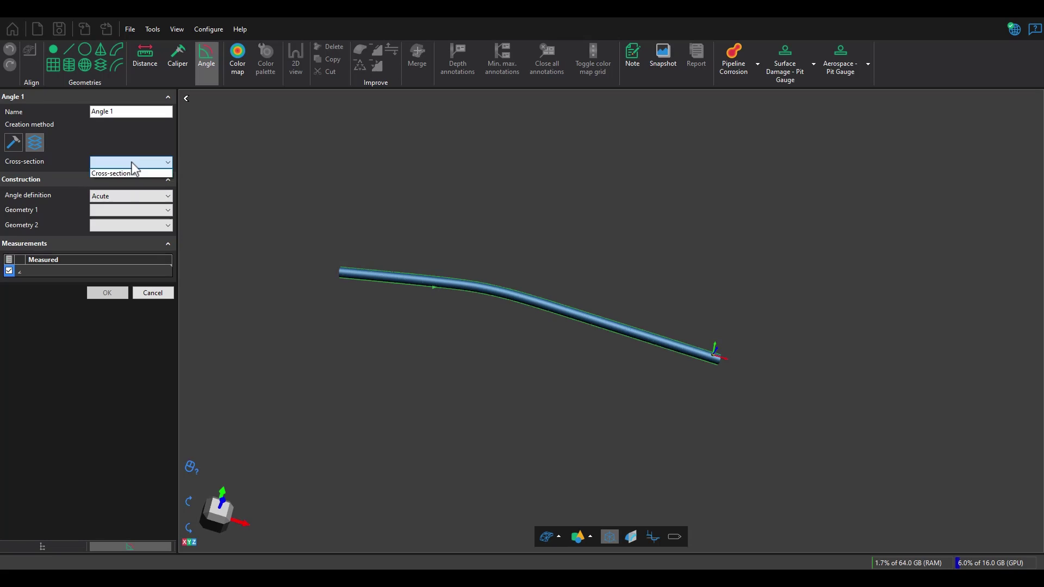
click(125, 174)
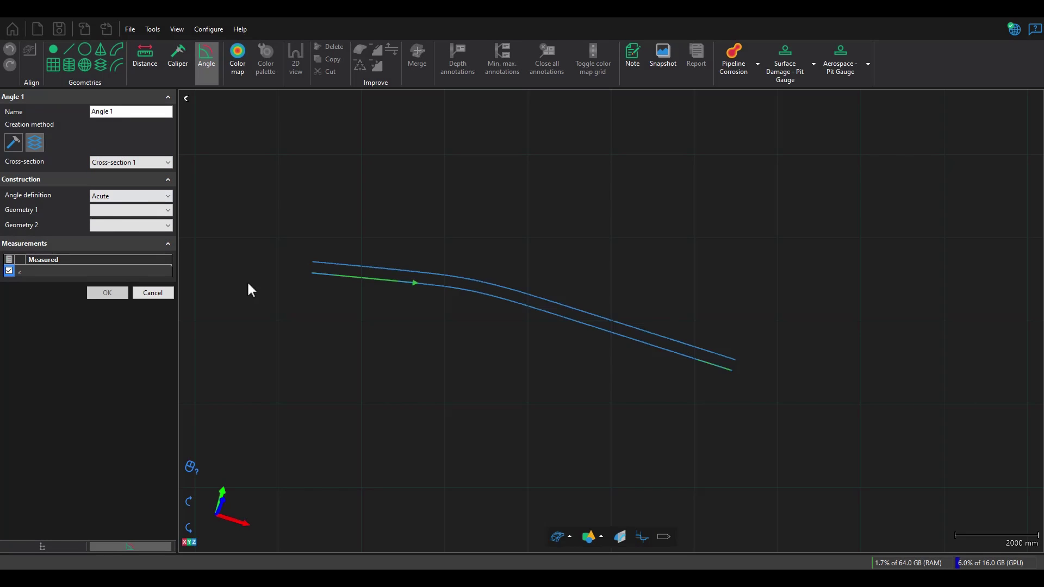
click(354, 278)
click(713, 370)
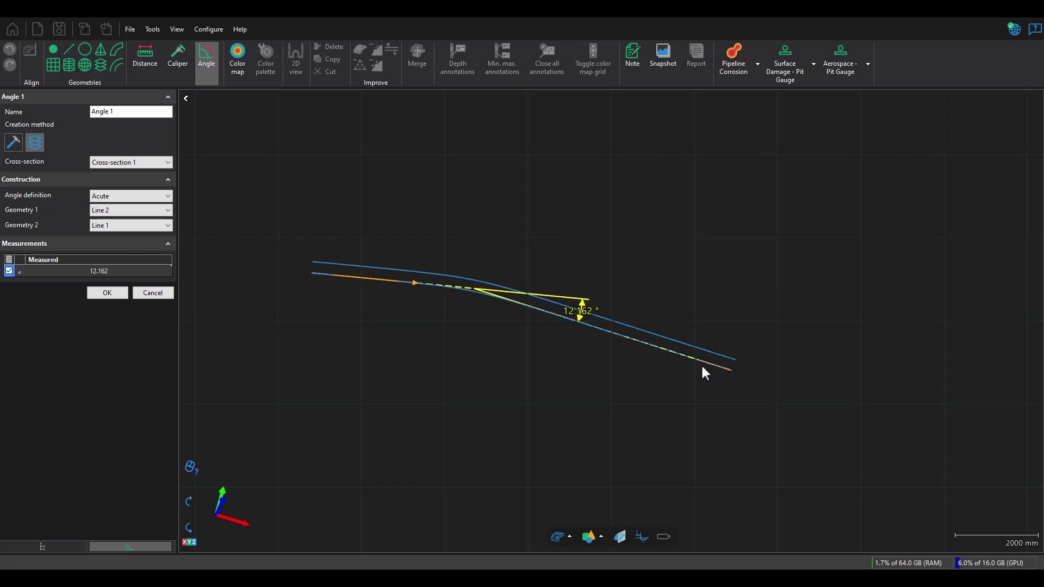
mouse_move(567, 315)
mouse_down()
mouse_move(582, 306)
mouse_move(700, 320)
mouse_up()
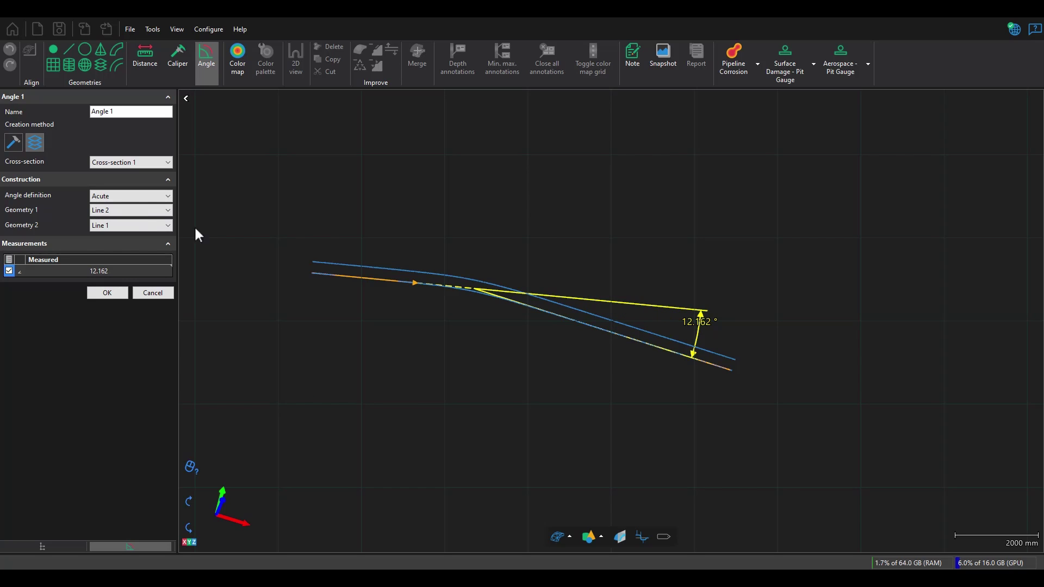
click(123, 193)
click(119, 216)
mouse_move(698, 319)
mouse_down()
mouse_move(403, 205)
mouse_move(343, 229)
mouse_move(457, 298)
mouse_move(456, 341)
mouse_up()
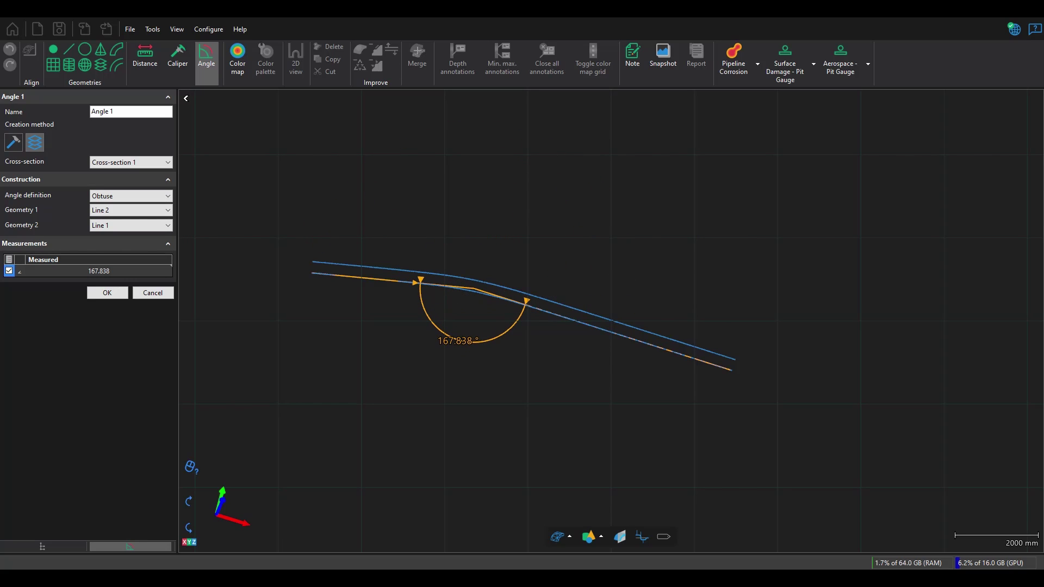
click(115, 298)
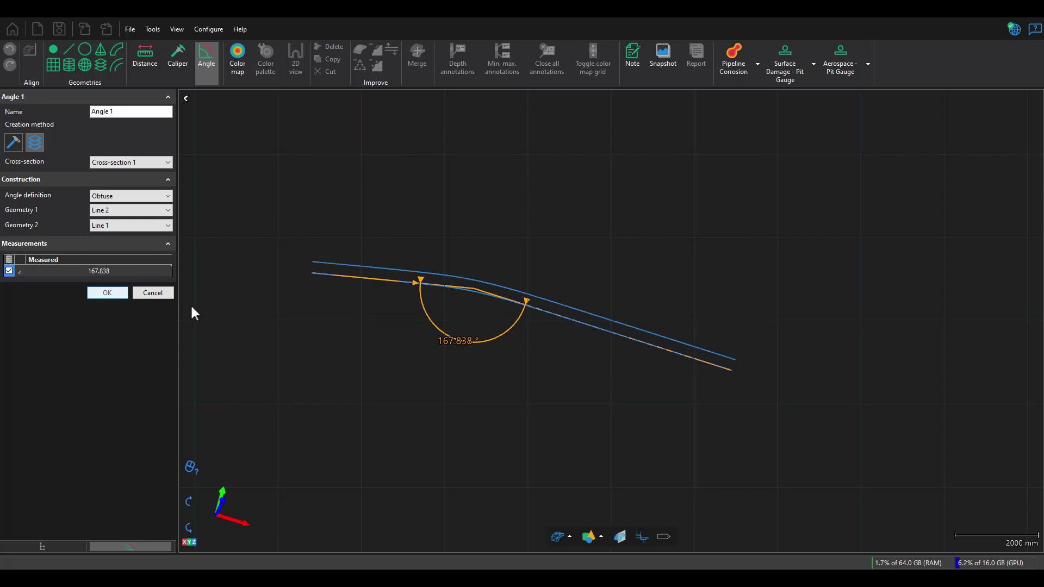
click(147, 293)
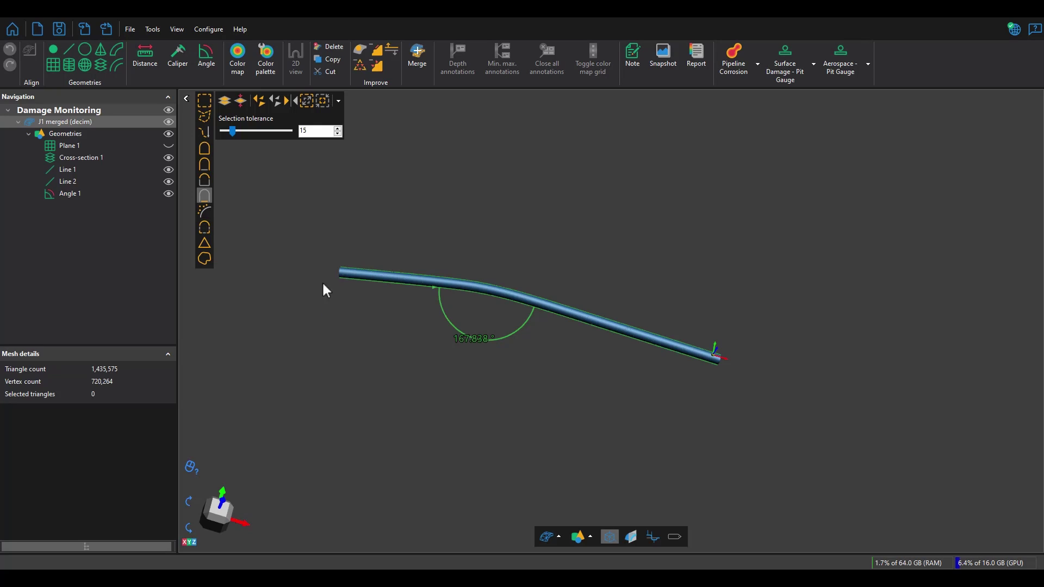
- Start Circle 1 from Cross-section 1, centre the view on the bend, and use Brush selection
click(86, 50)
click(77, 143)
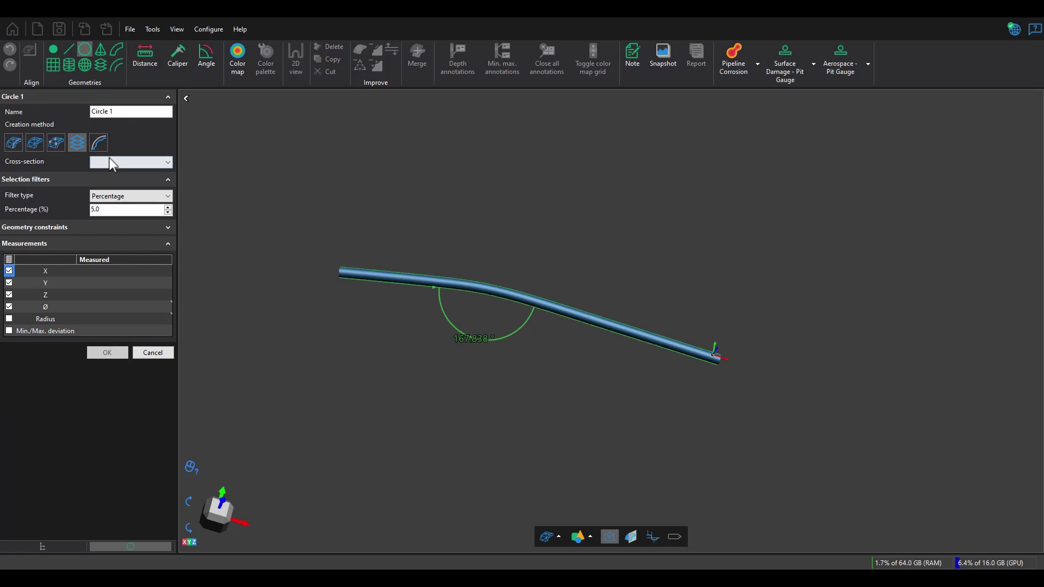
click(110, 162)
click(113, 177)
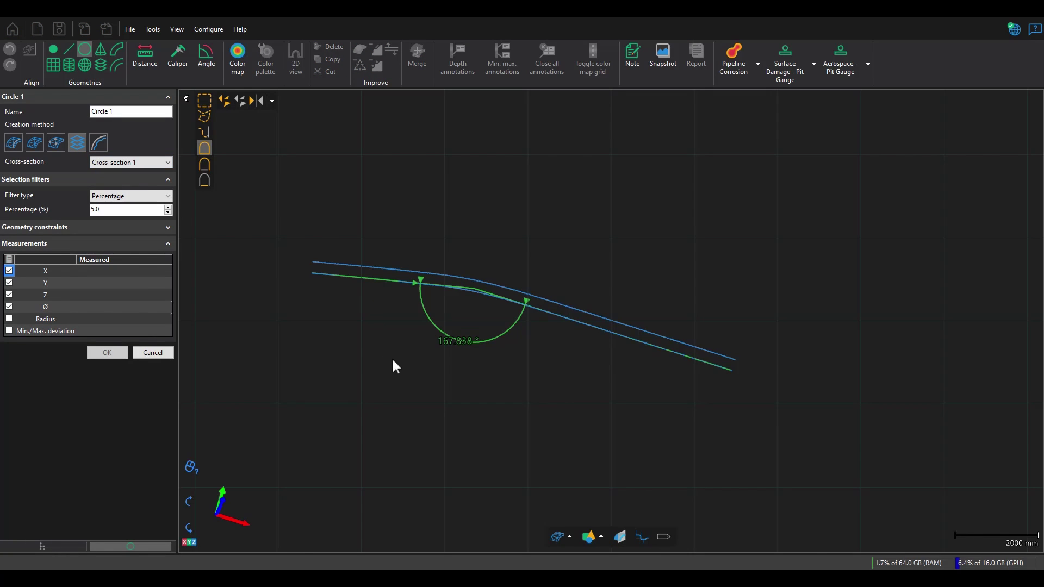
scroll(468, 250, up, 5)
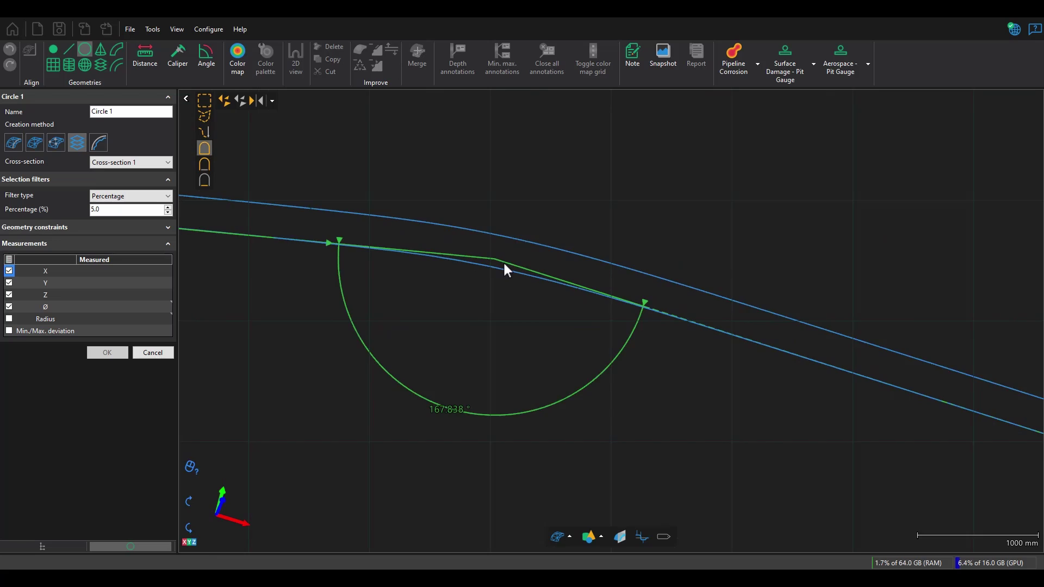
middle_drag(522, 314, 582, 262)
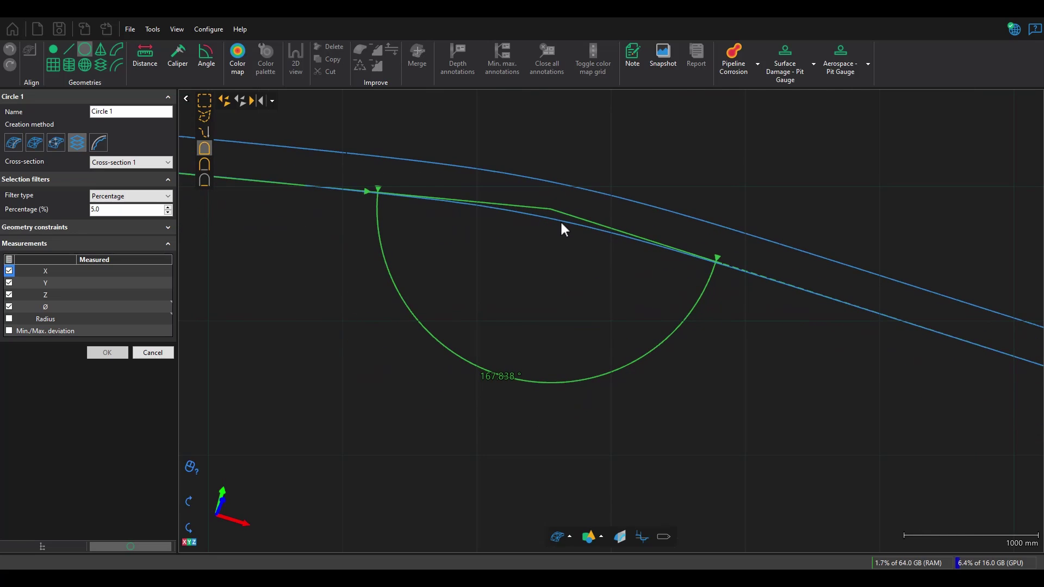
scroll(563, 229, down, 3)
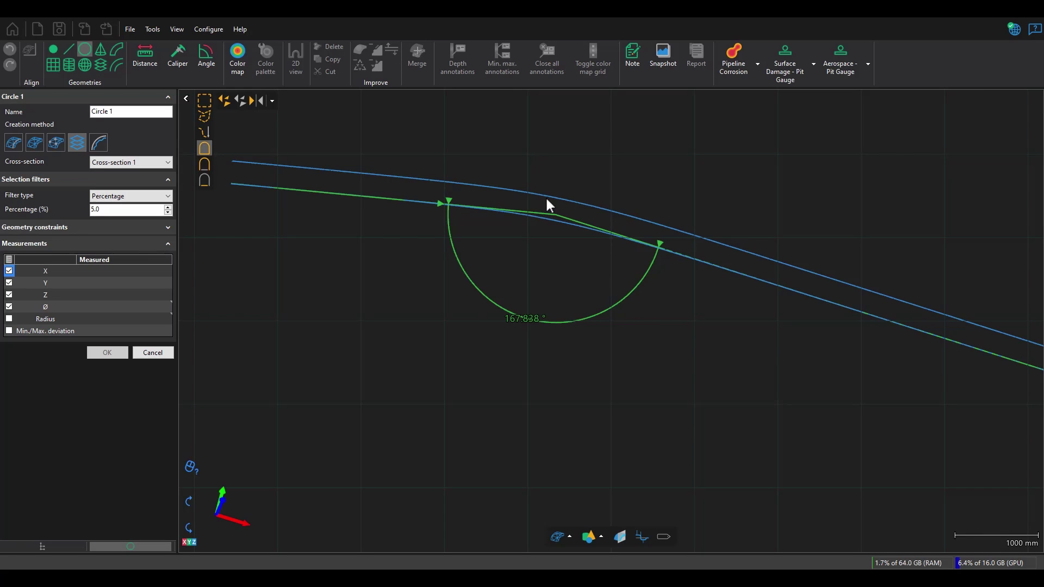
click(208, 132)
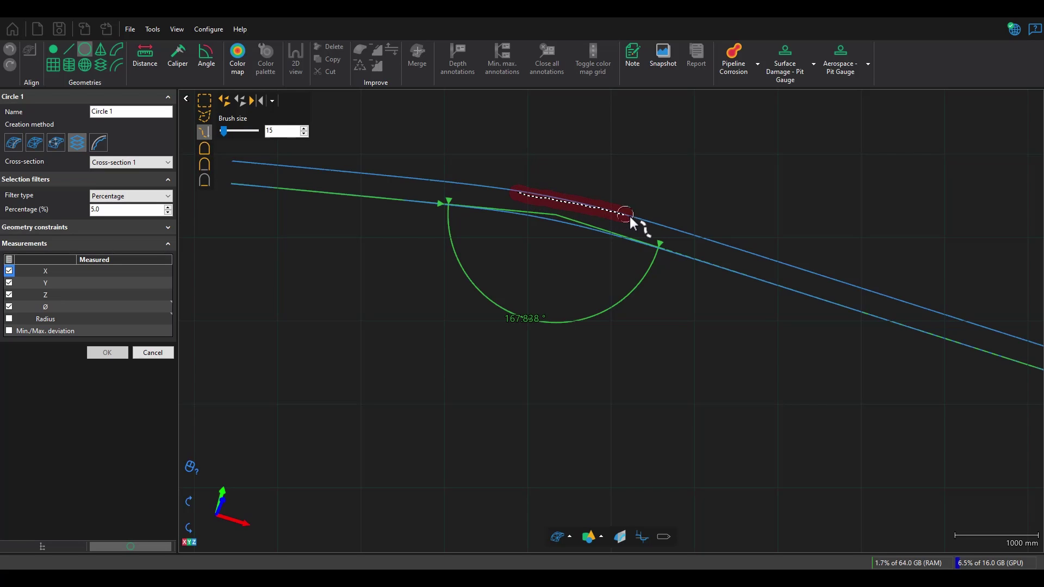
- Brush the bend's outer curve to fit Circle 1 (radius 11437.225), then select the Percentage value
drag(639, 220, 639, 220)
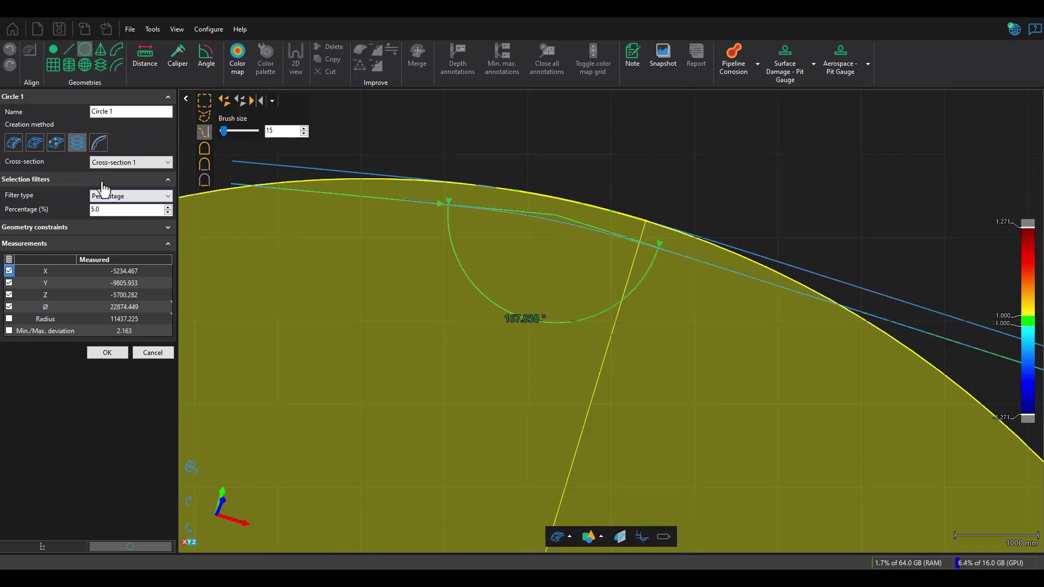
drag(119, 211, 77, 213)
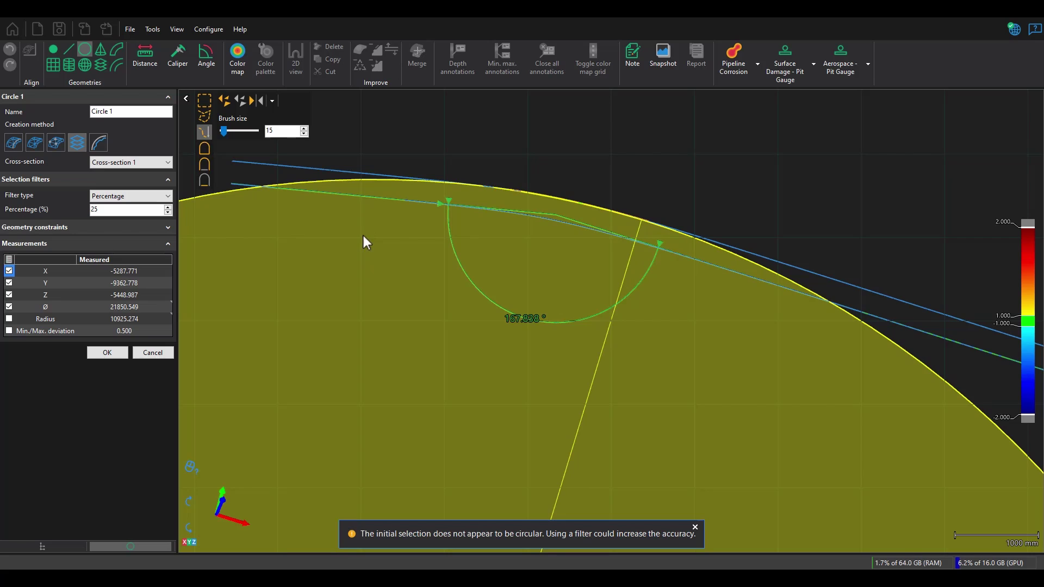
- Filter the circle fit to 25% and report only Radius 10925.274, dropping Ø, X, Y, Z
scroll(289, 267, down, 2)
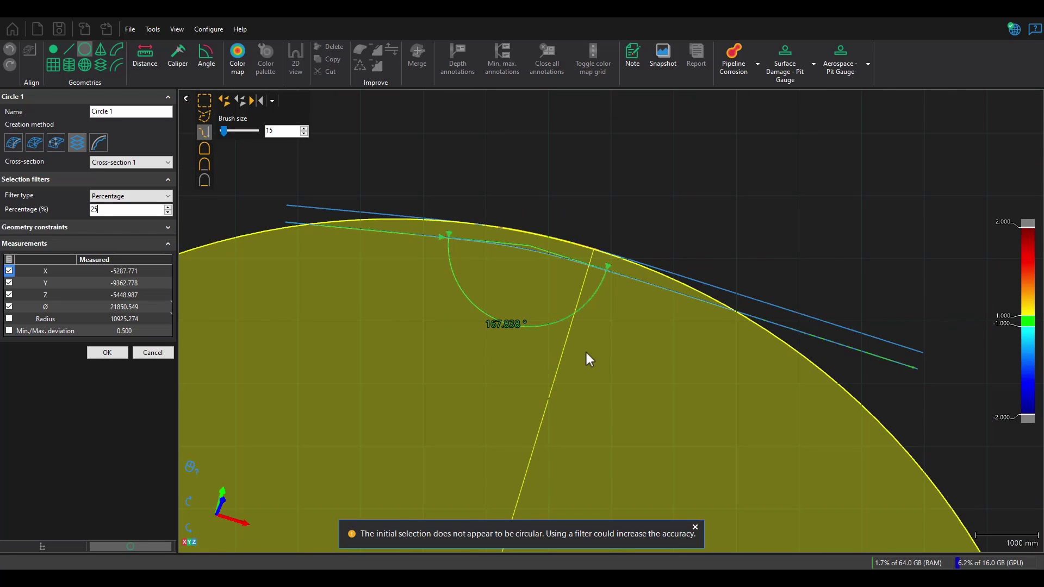
scroll(540, 288, down, 2)
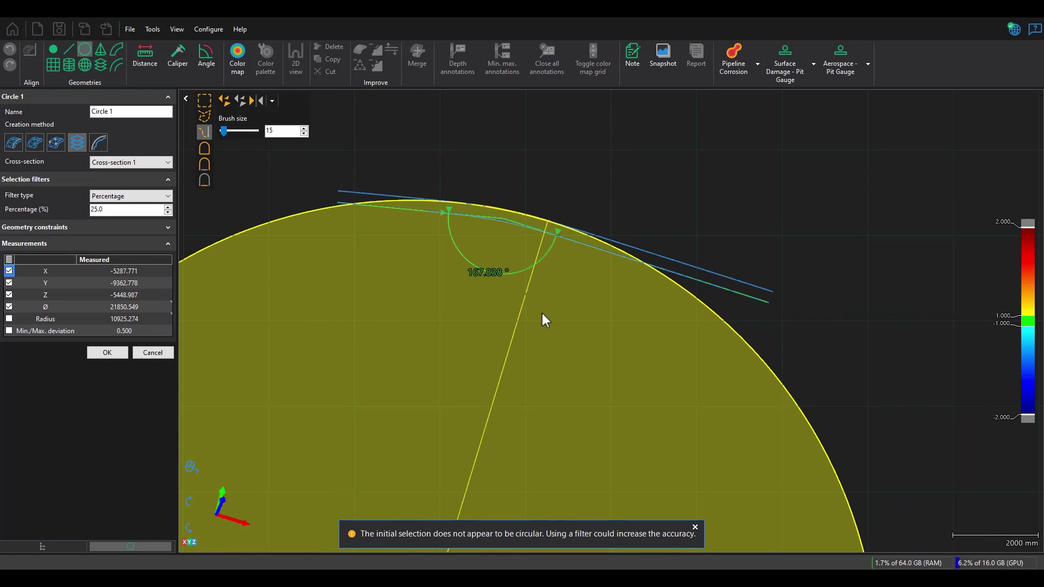
scroll(590, 326, down, 3)
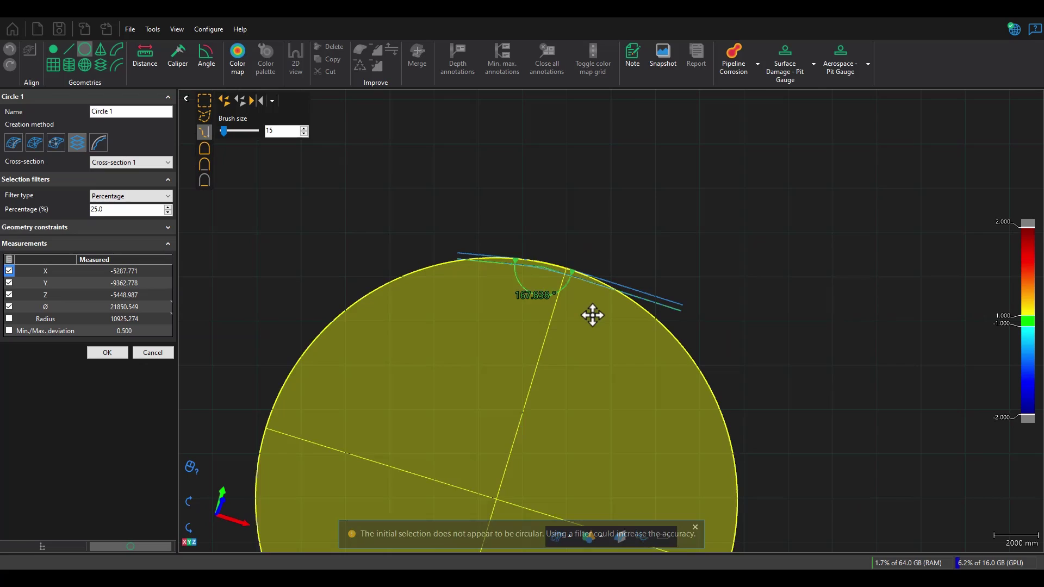
middle_drag(592, 316, 592, 279)
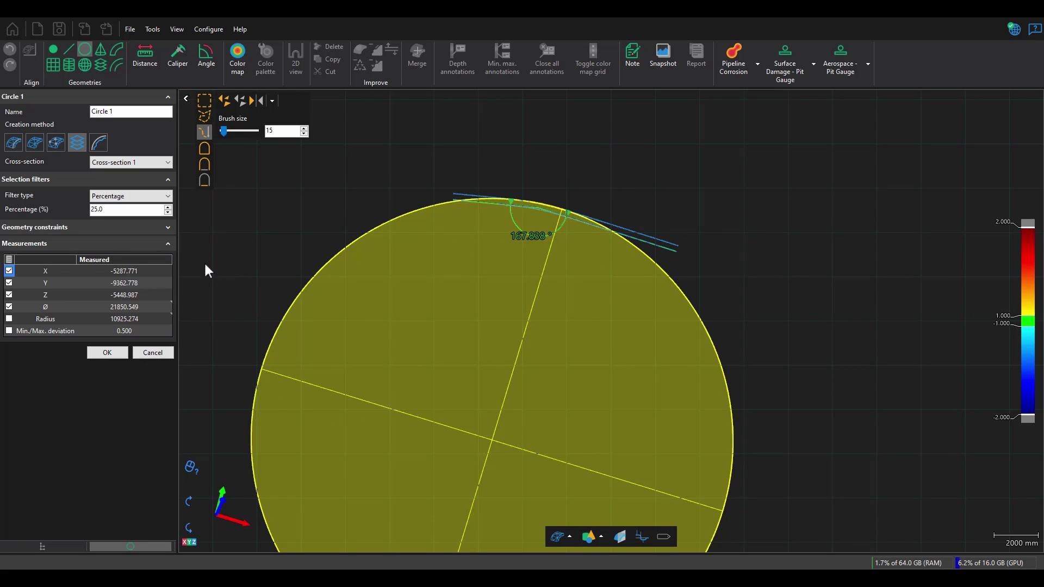
click(9, 318)
click(9, 307)
click(9, 295)
click(9, 283)
click(8, 271)
scroll(549, 204, up, 5)
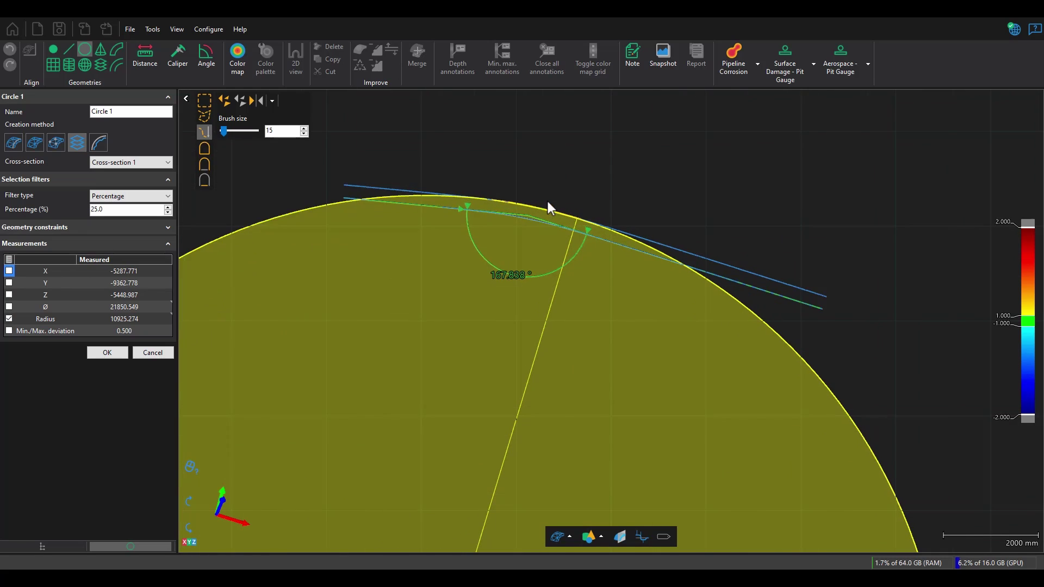
scroll(560, 226, down, 2)
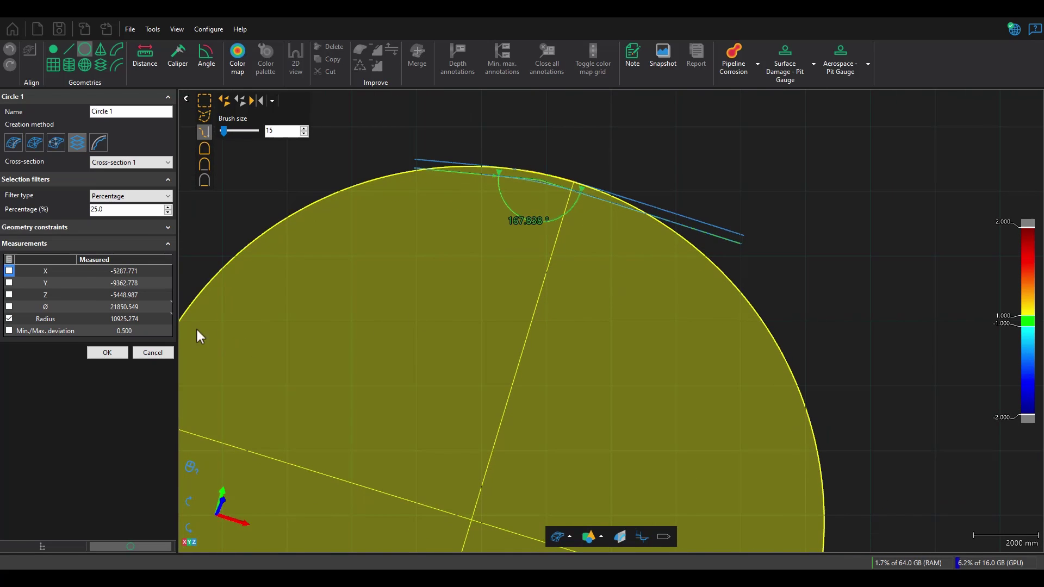
- Confirm Circle 1, frame it beside the bend in 2D view, and save Snapshot 1
click(107, 352)
click(146, 353)
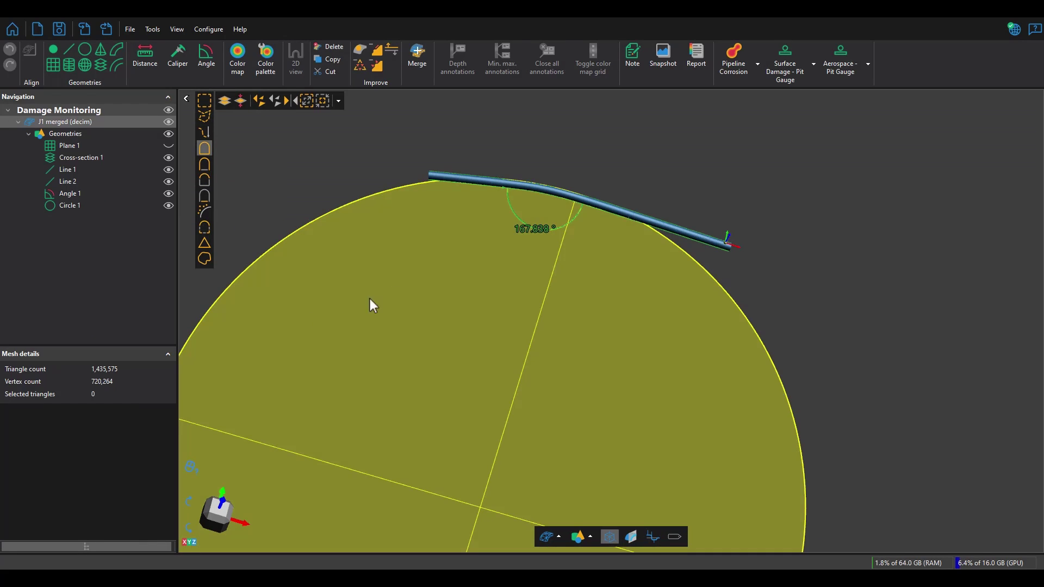
click(455, 231)
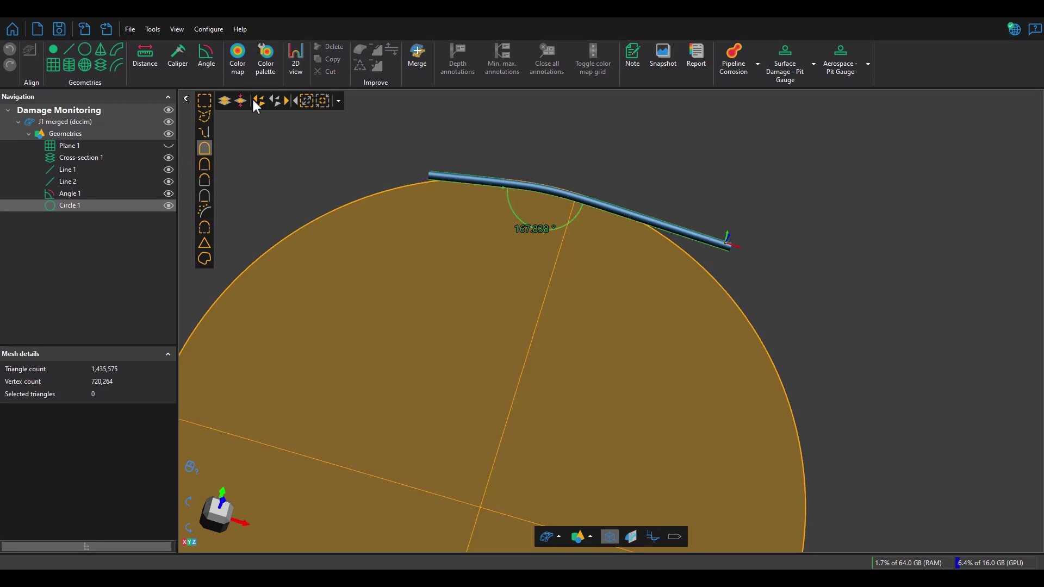
click(297, 66)
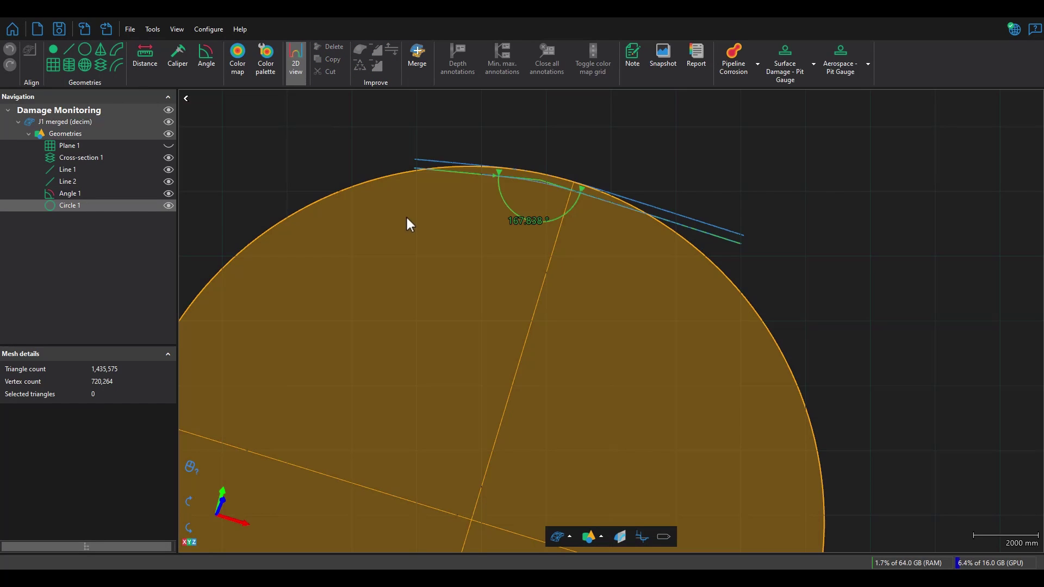
drag(409, 226, 635, 225)
mouse_move(633, 226)
middle_down()
mouse_move(550, 233)
mouse_move(431, 268)
middle_up()
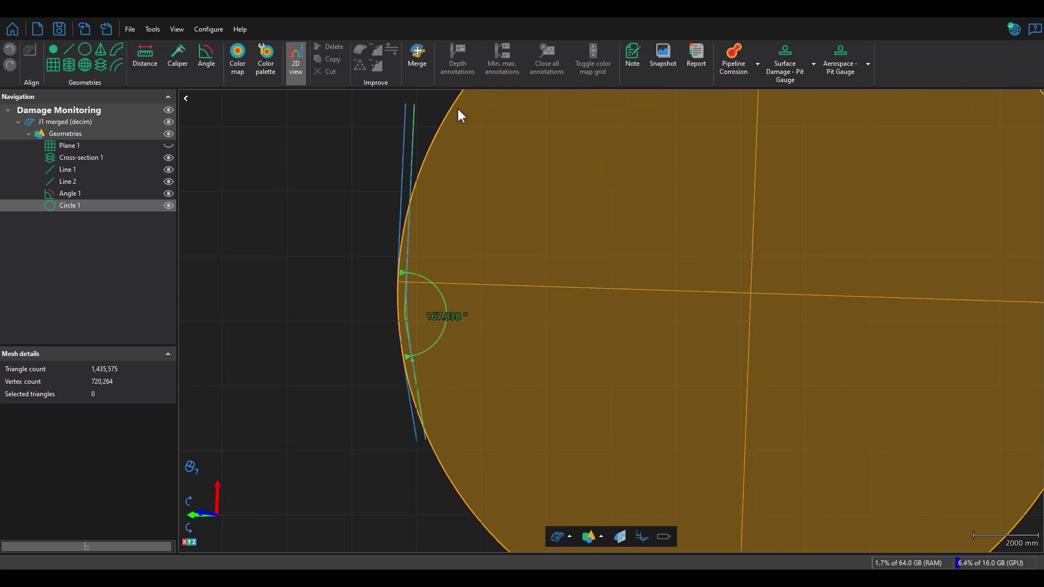
click(657, 62)
- Generate the report from Snapshot 1 and review the Angle 1, Circle 1 radius and snapshot pages
click(54, 218)
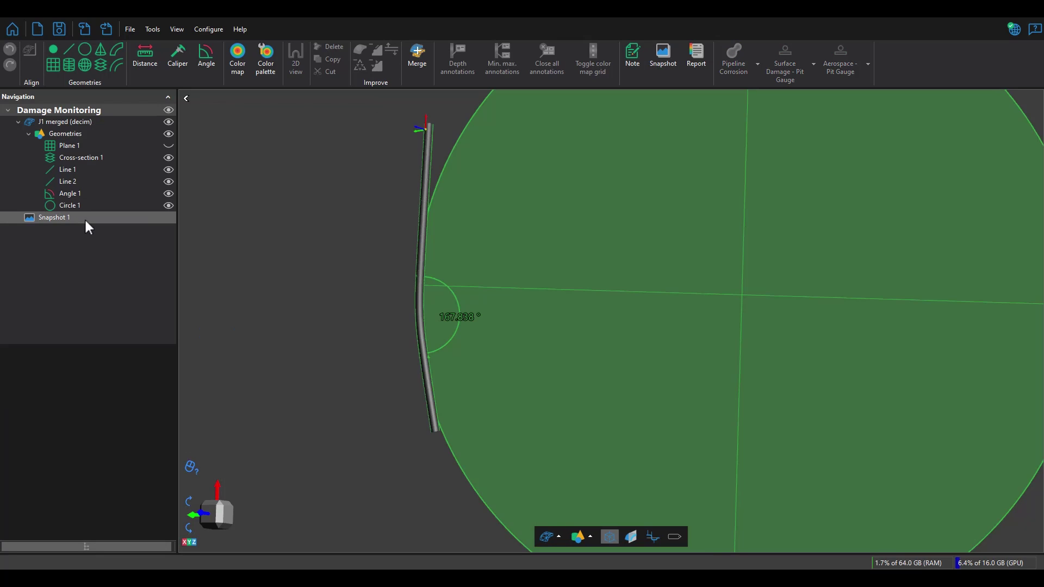
click(695, 66)
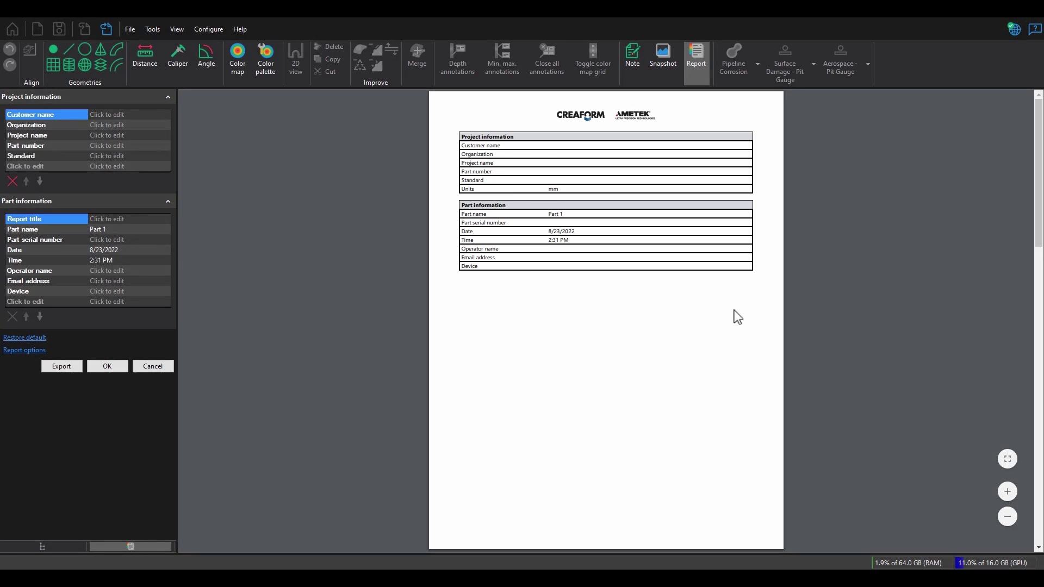
scroll(729, 326, down, 10)
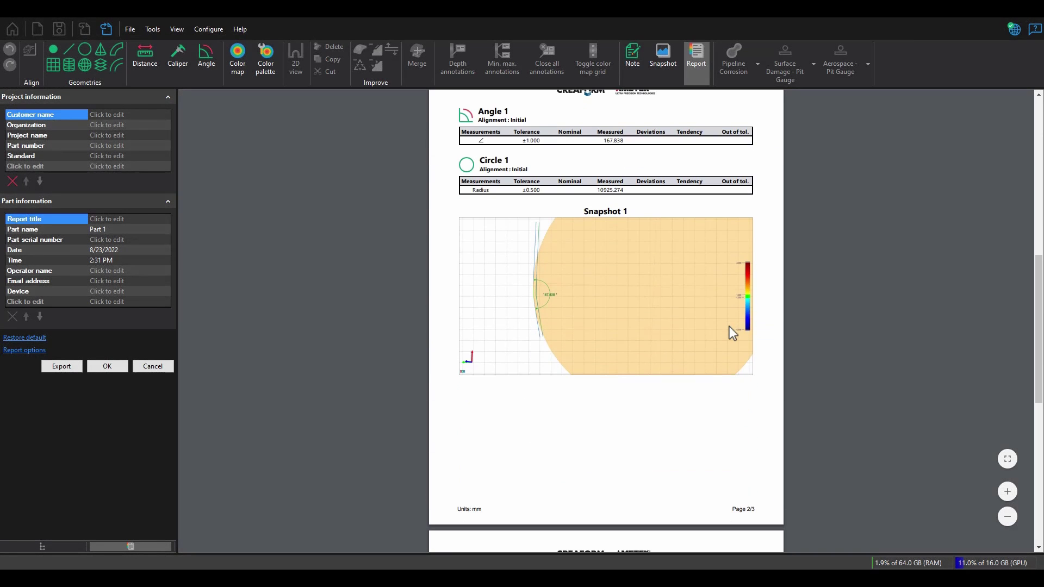
scroll(729, 327, down, 5)
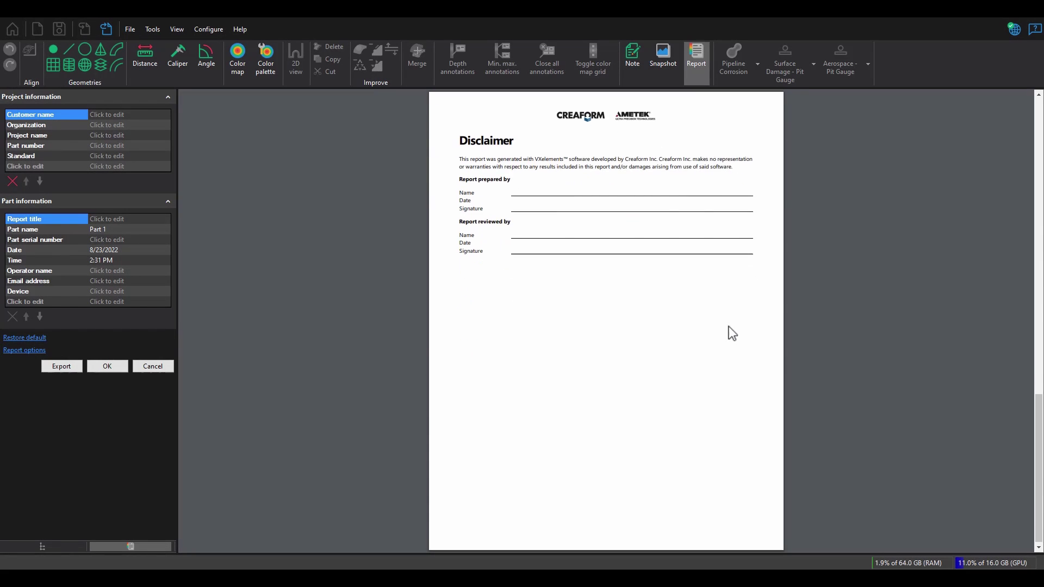
scroll(731, 333, up, 6)
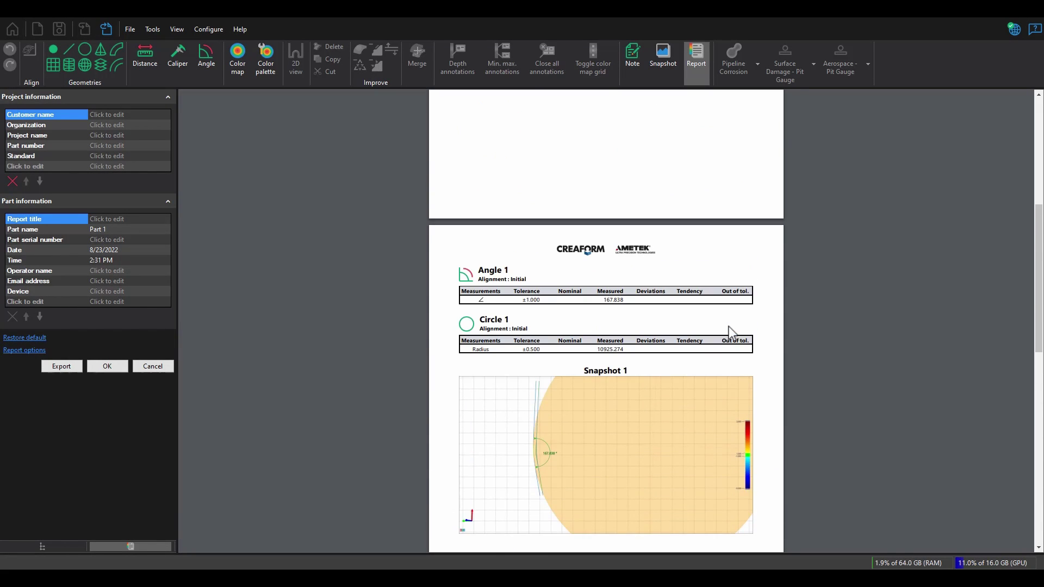
scroll(728, 326, up, 5)
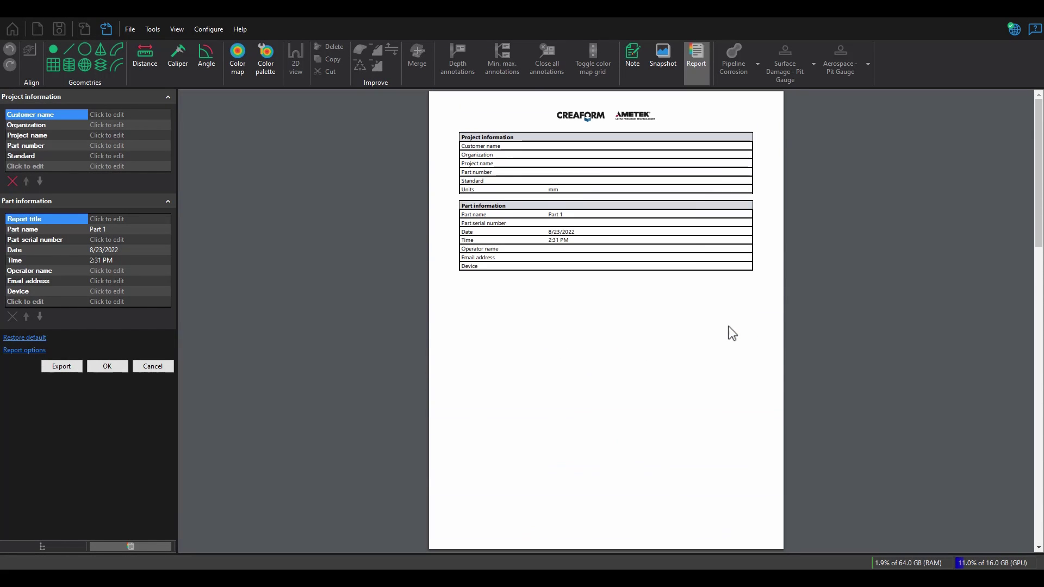